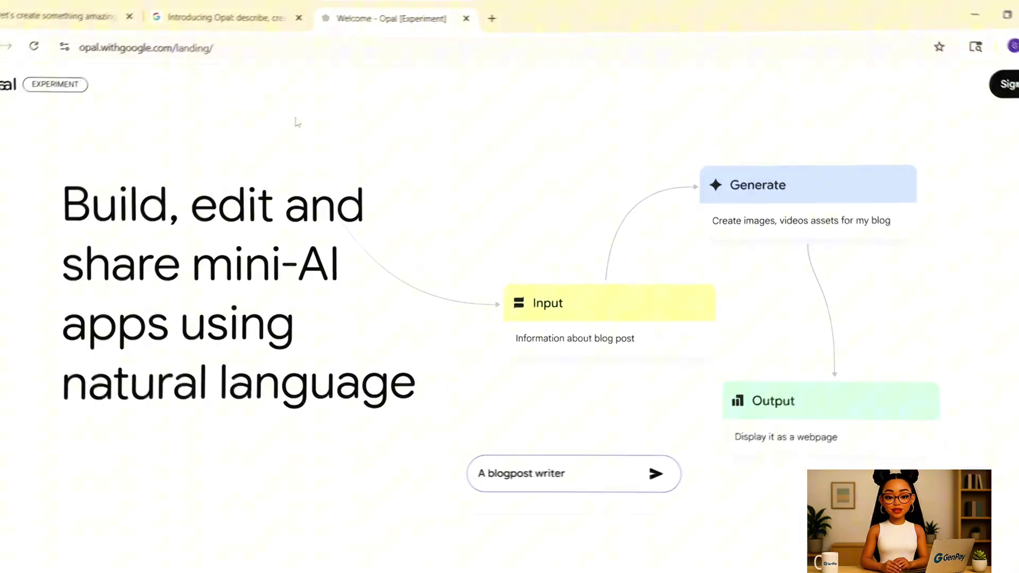
# Switch to the Introducing Opal blog article and scroll to its 'Now available in public beta' heading
pyautogui.click(260, 8)
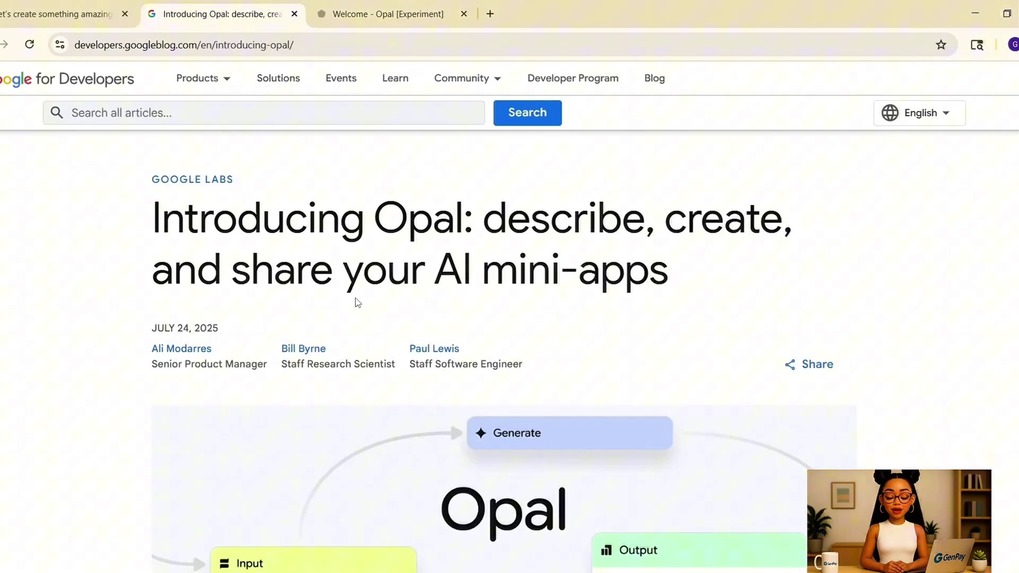
pyautogui.scroll(-4, 357, 302)
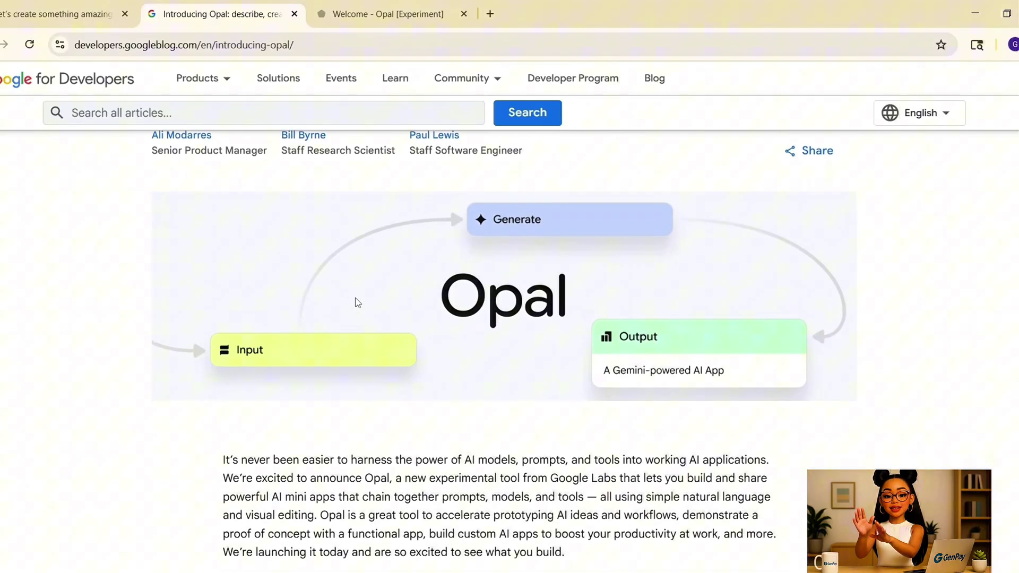
pyautogui.scroll(-2, 357, 303)
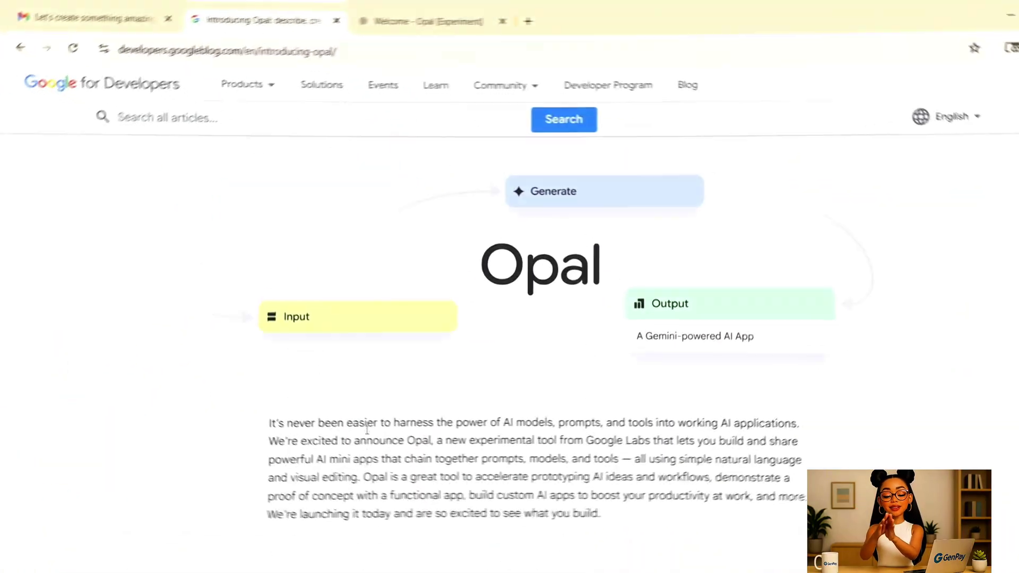
pyautogui.scroll(2, 361, 438)
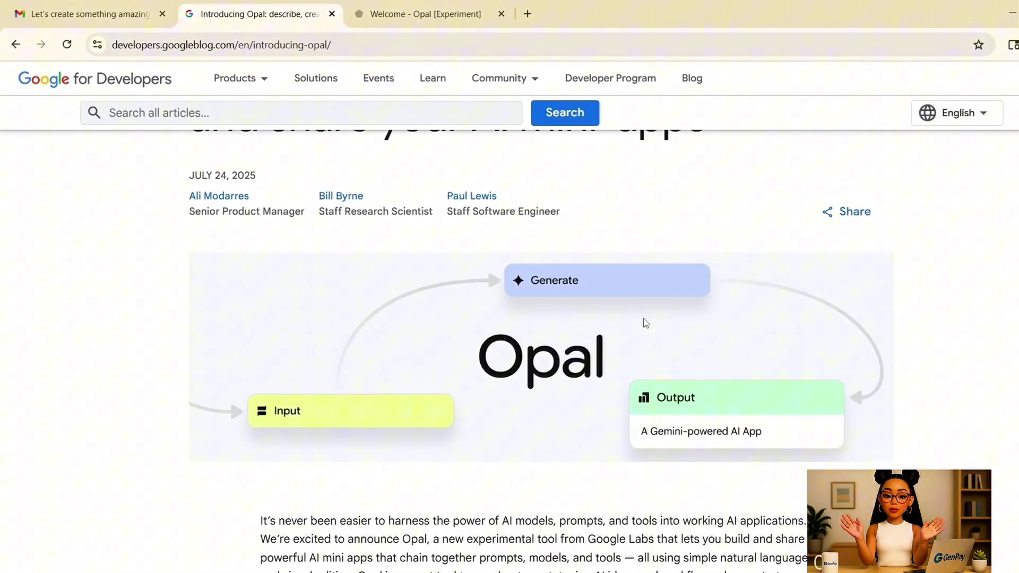
pyautogui.scroll(5, 623, 358)
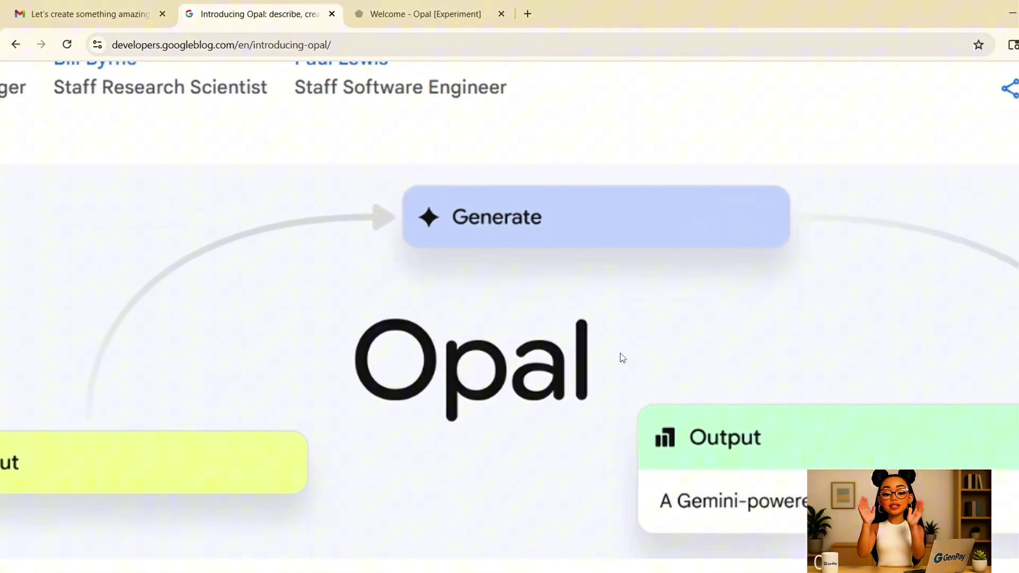
pyautogui.hscroll(-5, 622, 358)
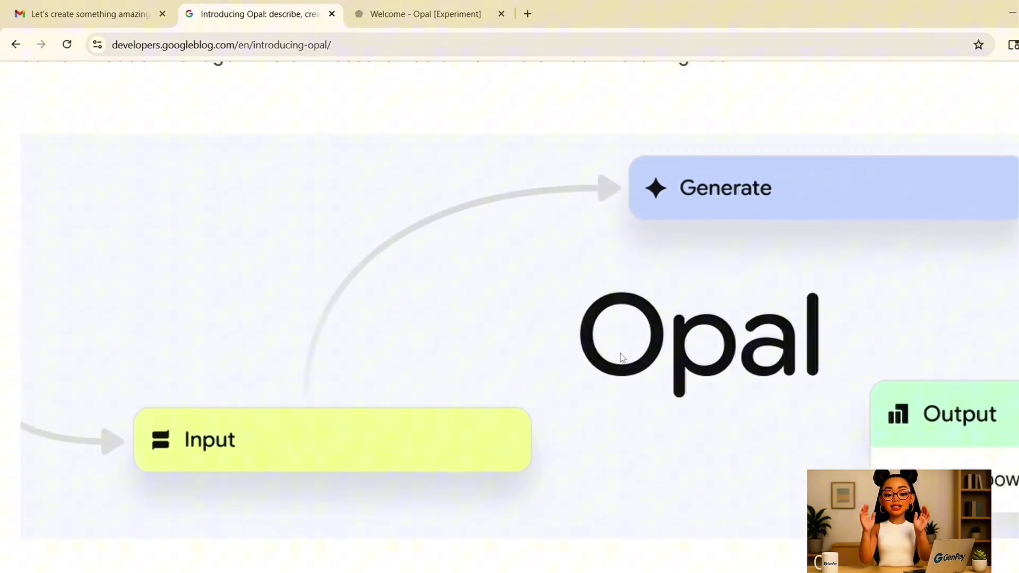
pyautogui.scroll(3, 623, 357)
pyautogui.hscroll(3, 623, 358)
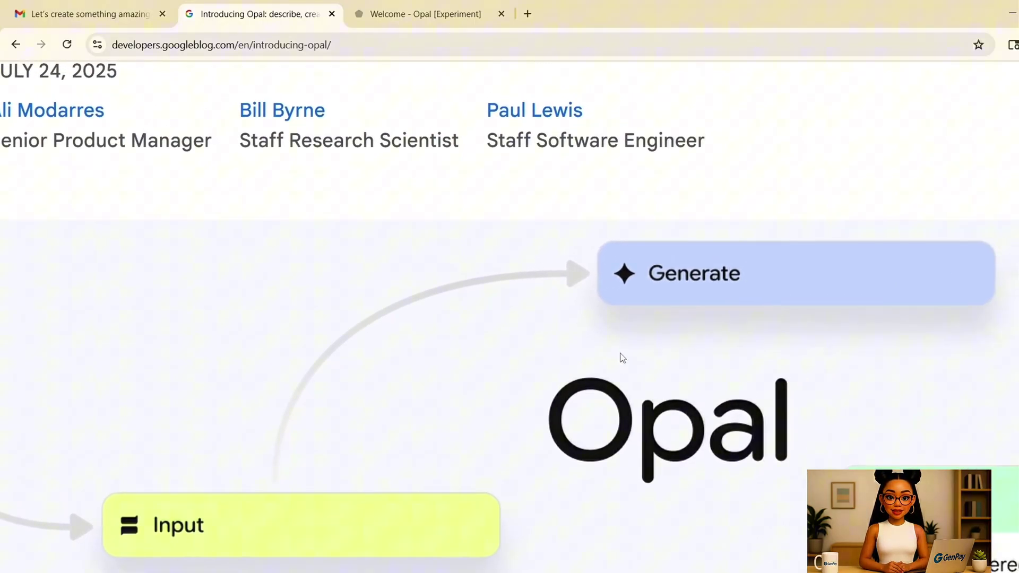
pyautogui.scroll(-4, 622, 358)
pyautogui.hscroll(2, 623, 357)
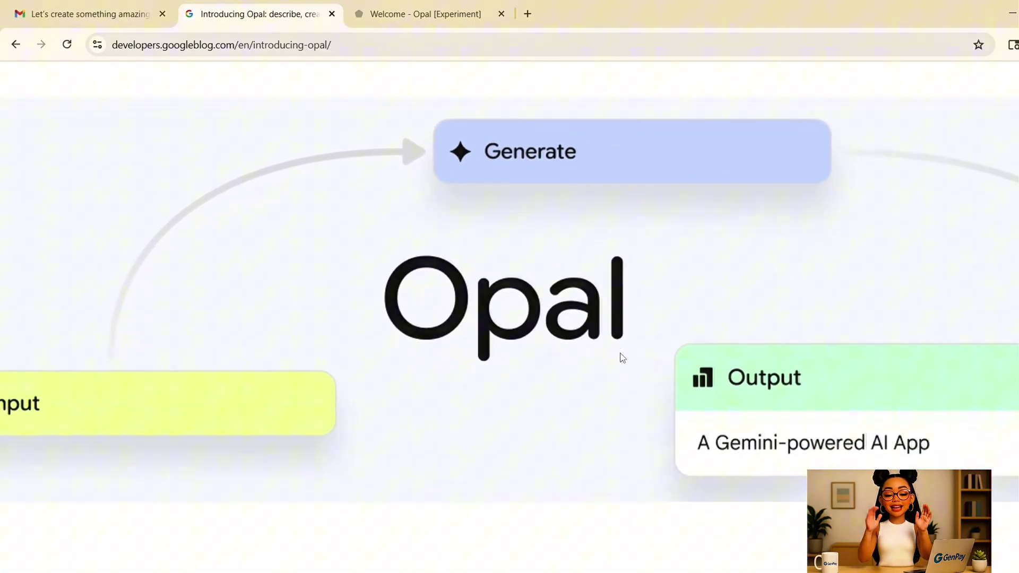
pyautogui.hscroll(3, 623, 358)
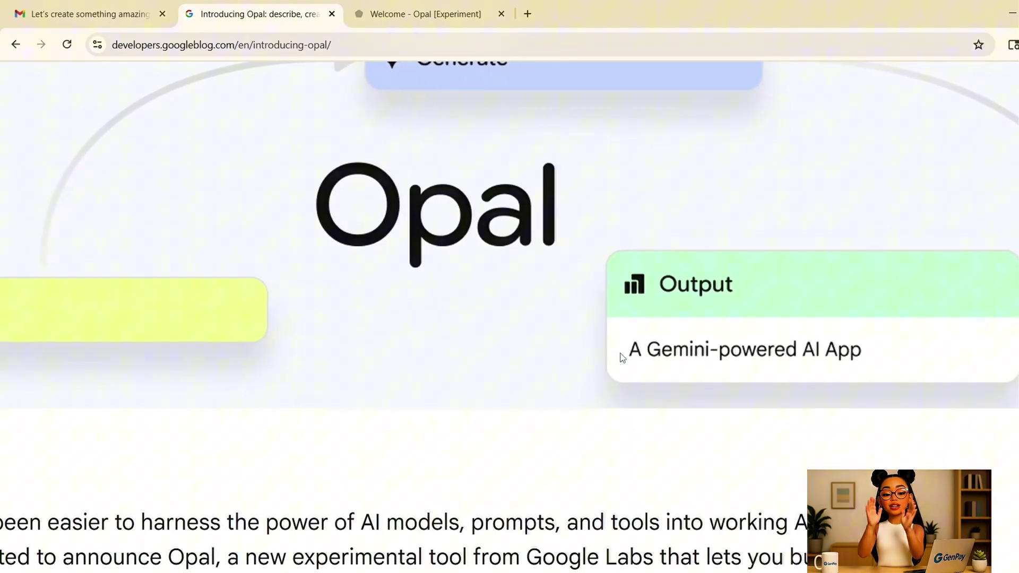
pyautogui.hscroll(-1, 623, 358)
pyautogui.scroll(4, 623, 358)
pyautogui.hscroll(2, 623, 358)
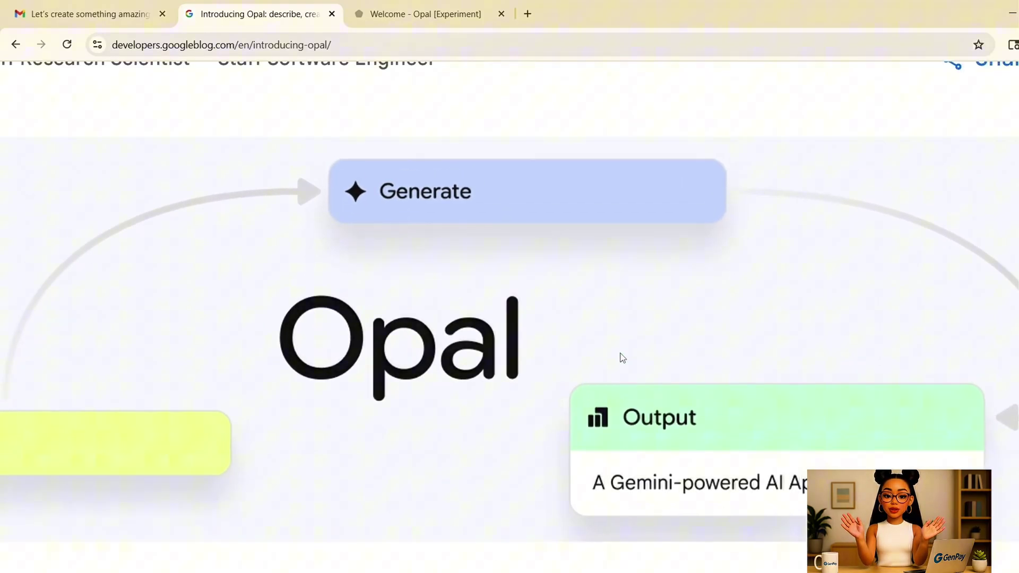
pyautogui.hscroll(-8, 623, 358)
pyautogui.scroll(-3, 623, 357)
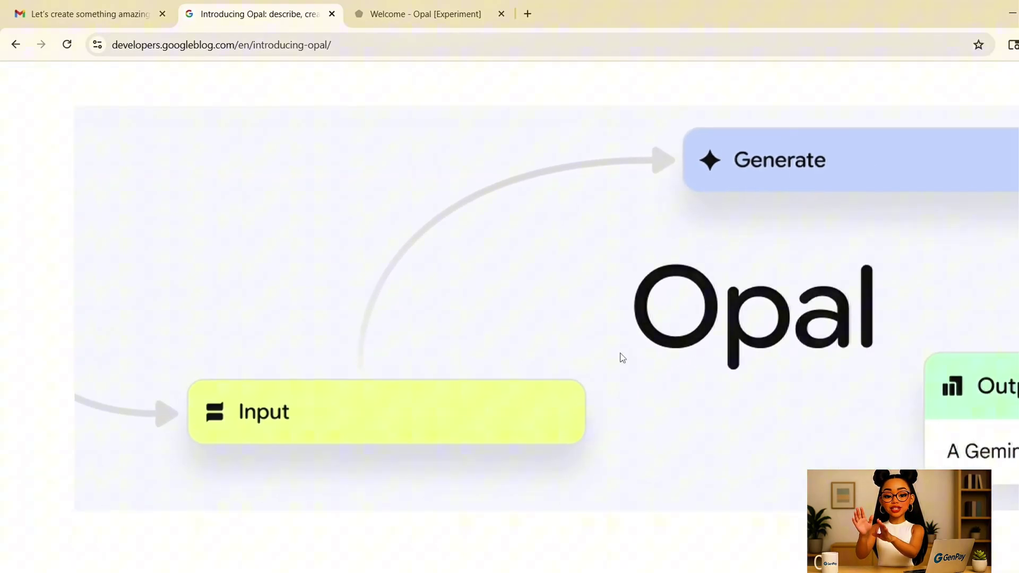
pyautogui.hscroll(2, 623, 358)
pyautogui.scroll(-15, 622, 357)
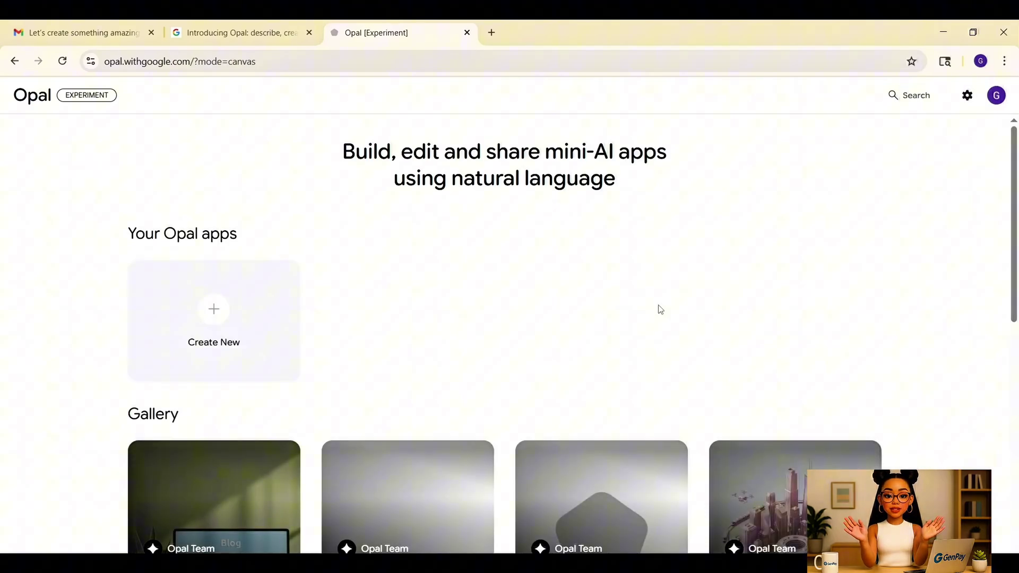
# Scroll through the Opal home page's Gallery of example mini-apps and back to the top
pyautogui.scroll(-4, 657, 282)
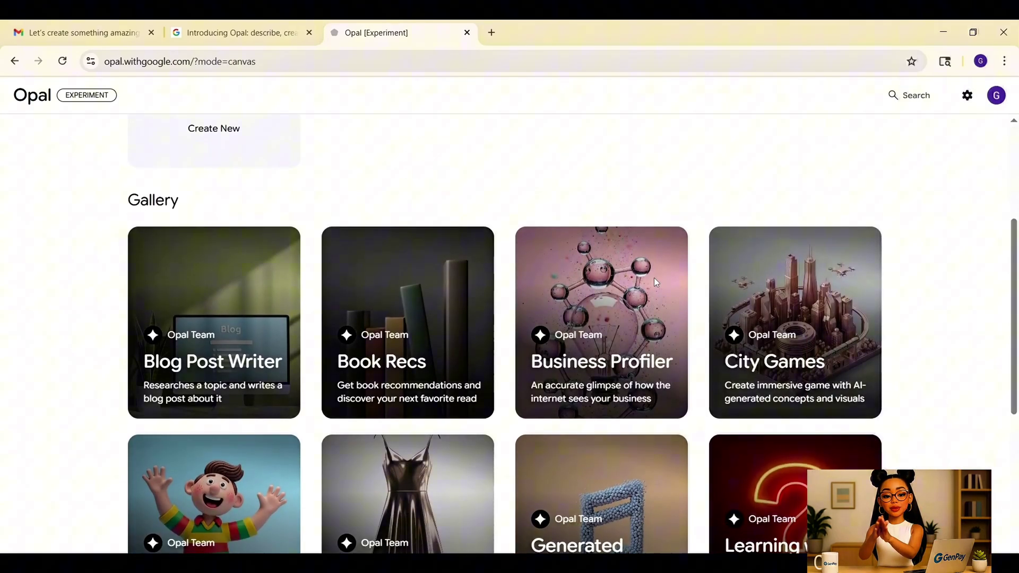
pyautogui.scroll(1, 657, 283)
pyautogui.scroll(-4, 657, 283)
pyautogui.scroll(-3, 657, 283)
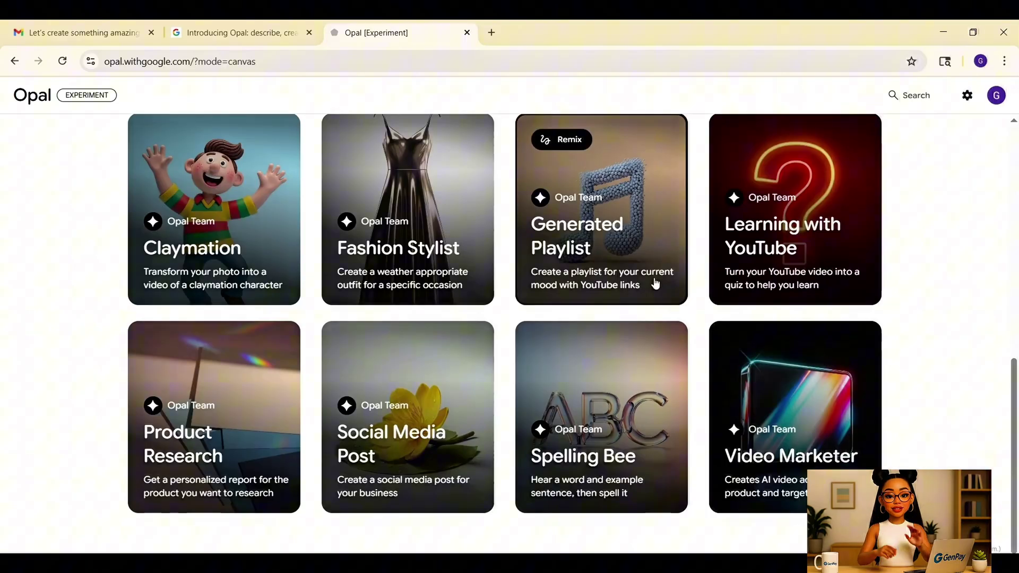
pyautogui.scroll(4, 602, 421)
pyautogui.scroll(-2, 602, 421)
pyautogui.scroll(8, 603, 421)
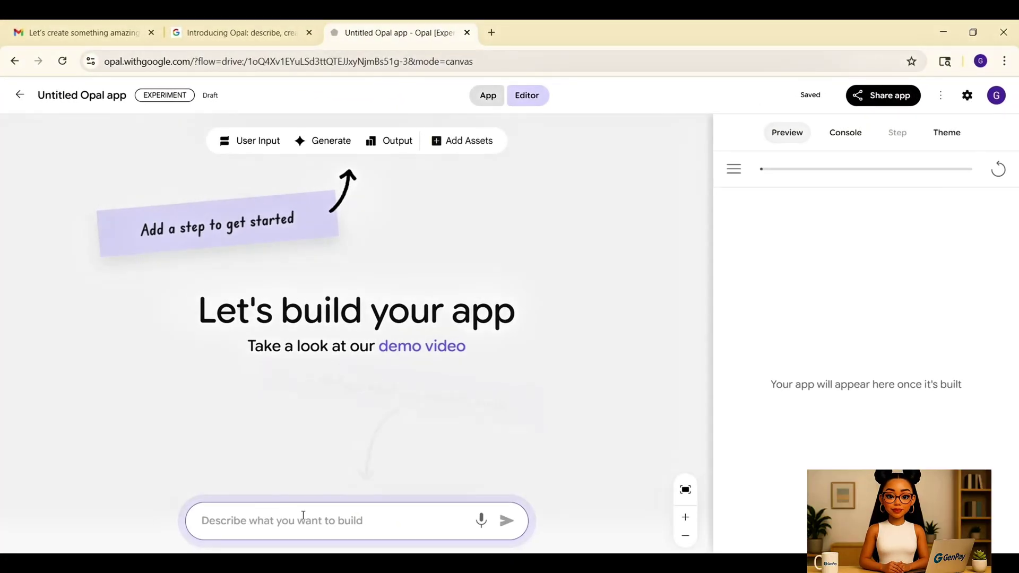
# Paste the avatar-video app description into the new app's prompt box, trimming the trailing blank line
pyautogui.click(303, 516)
pyautogui.hotkey('ctrl', 'v')
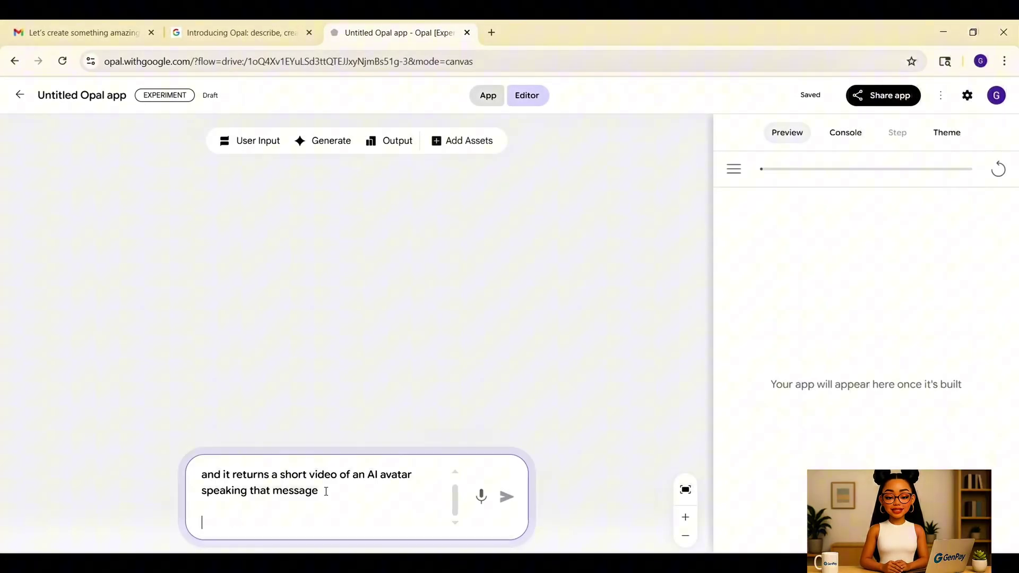
pyautogui.press('BackSpace')
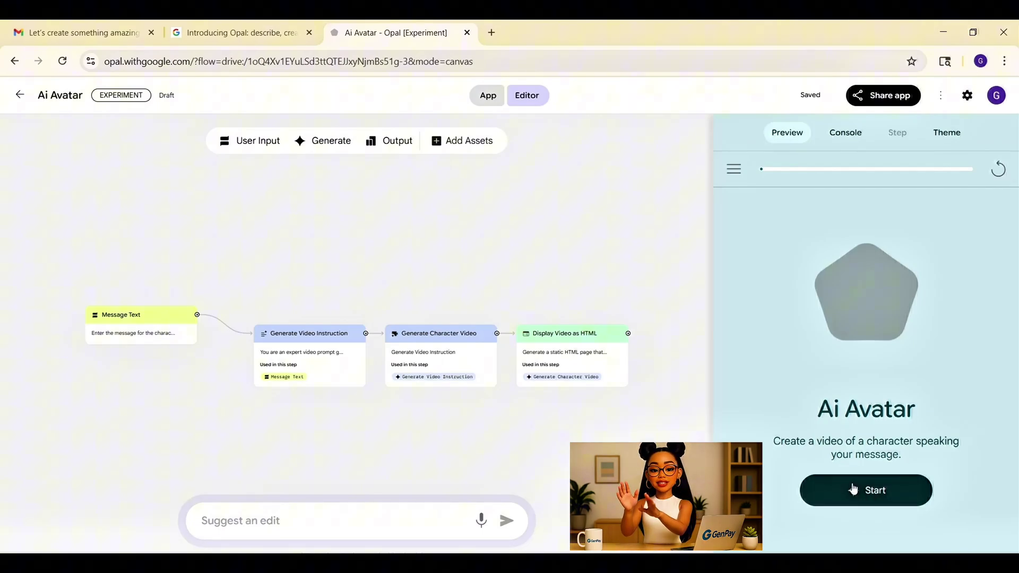
# Run Ai Avatar with a pasted greeting message, then widen the preview to watch the video
pyautogui.click(869, 499)
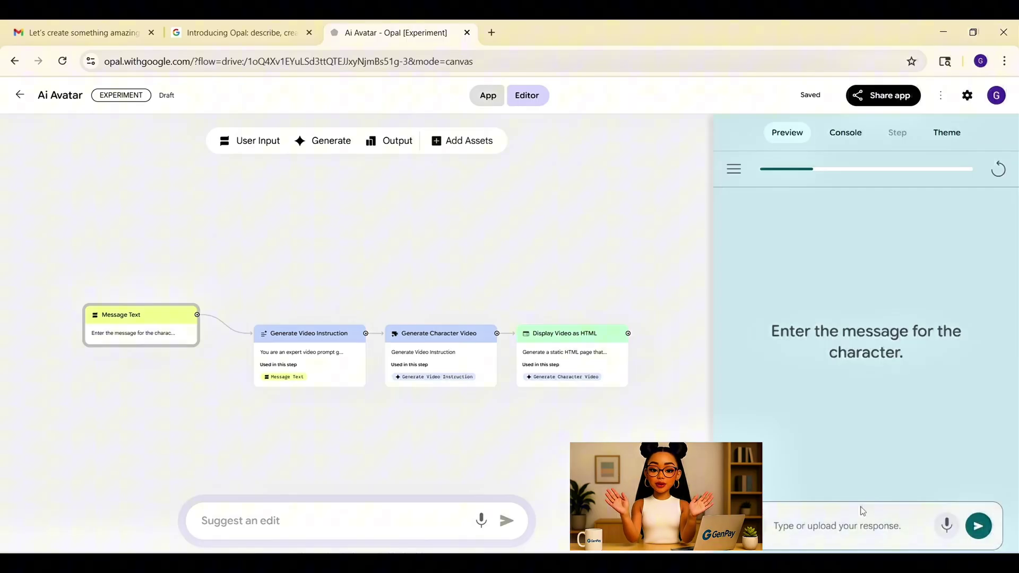
pyautogui.write('Hey there, welcome to GenPayAI')
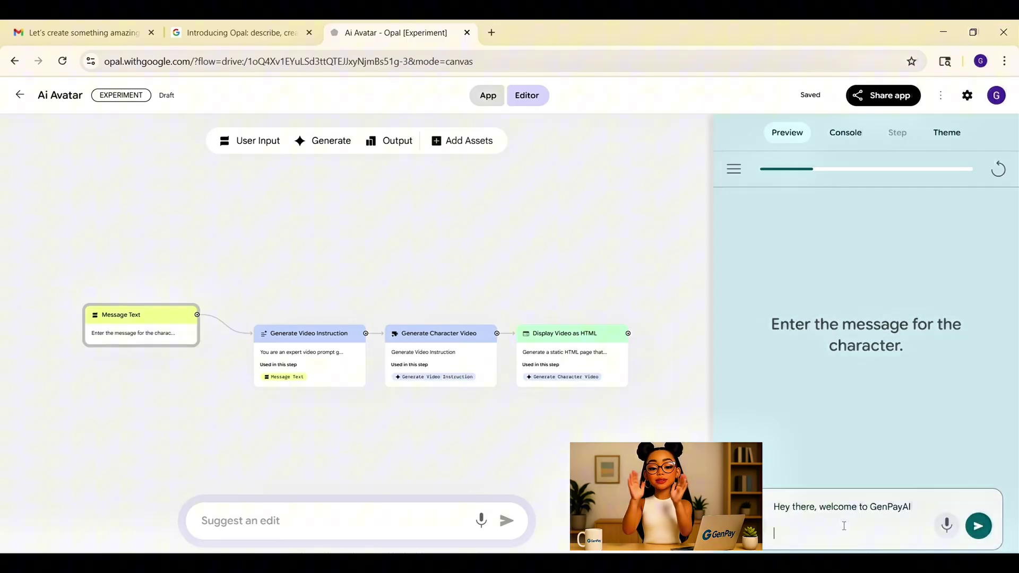
pyautogui.press('BackSpace')
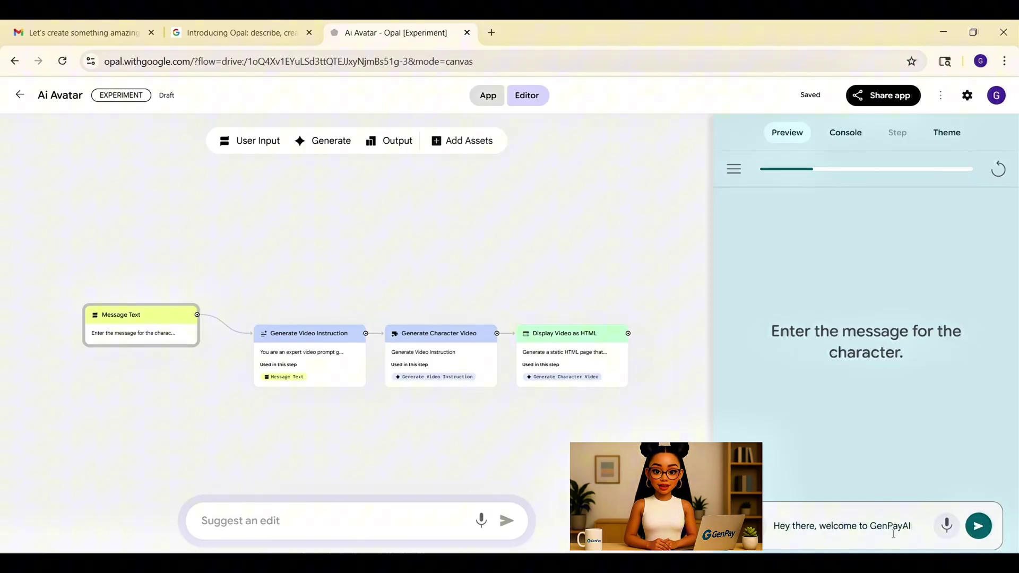
pyautogui.click(983, 526)
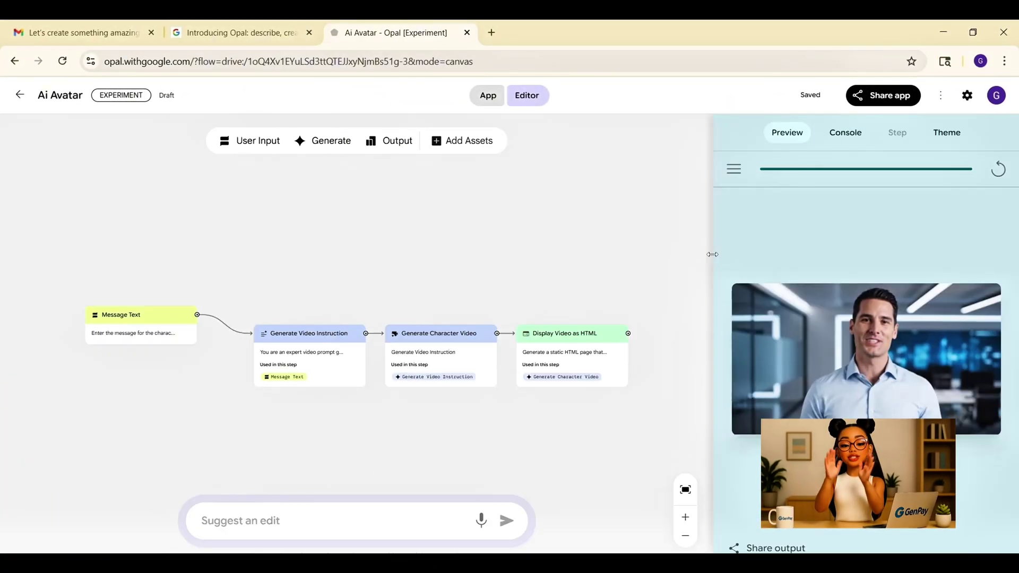
pyautogui.moveTo(712, 254); pyautogui.dragTo(429, 254)
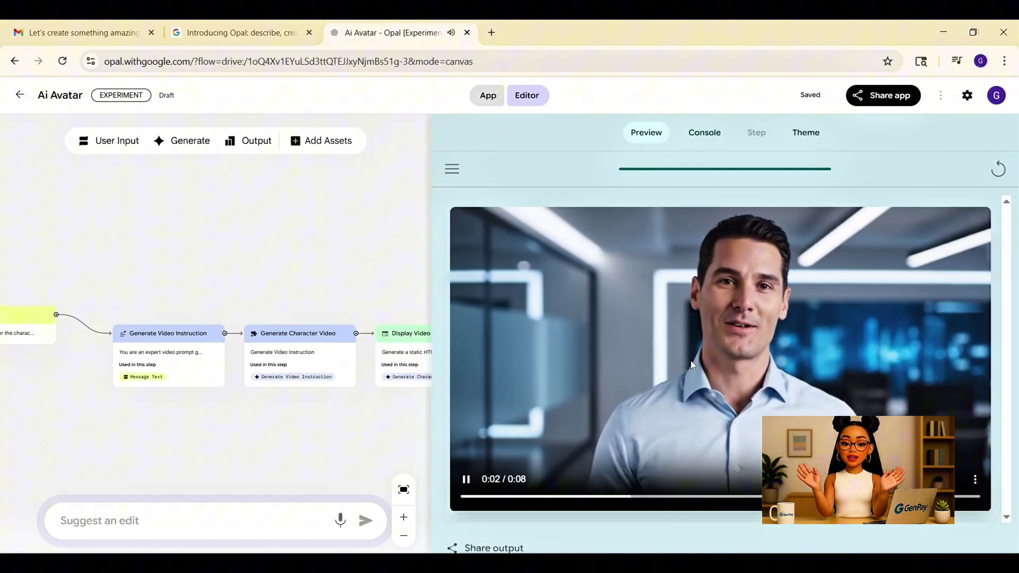
# Check Share app options, download the avatar video as mp4 from its ⋮ menu, and create a new app
pyautogui.click(883, 99)
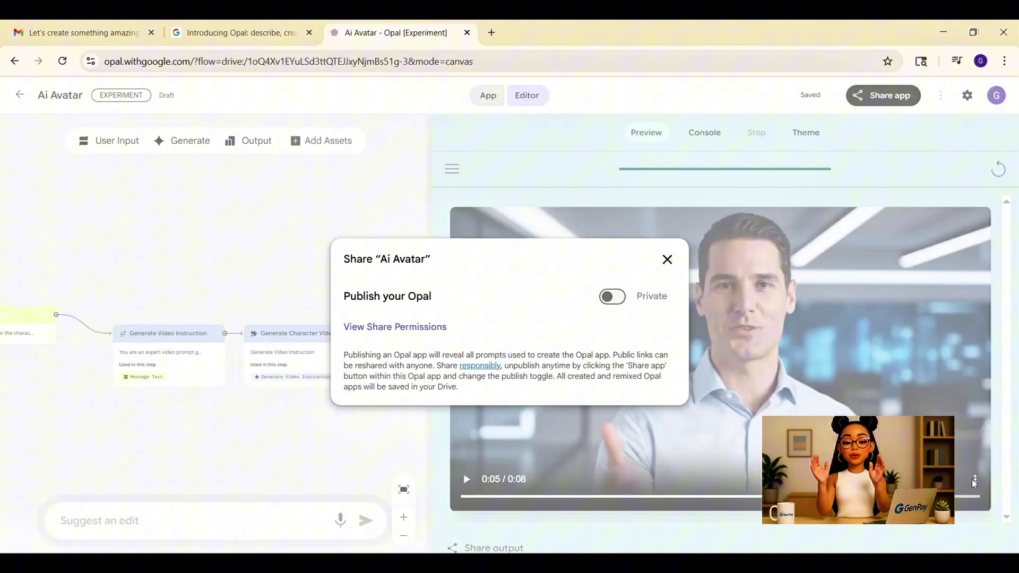
pyautogui.click(667, 260)
pyautogui.click(975, 480)
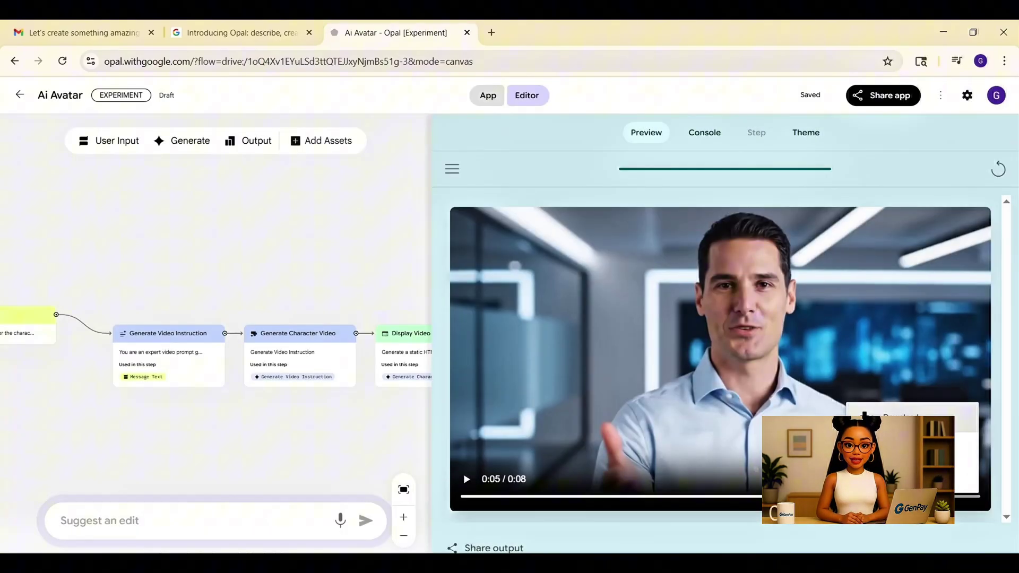
pyautogui.click(862, 419)
pyautogui.hscroll(-3, 262, 291)
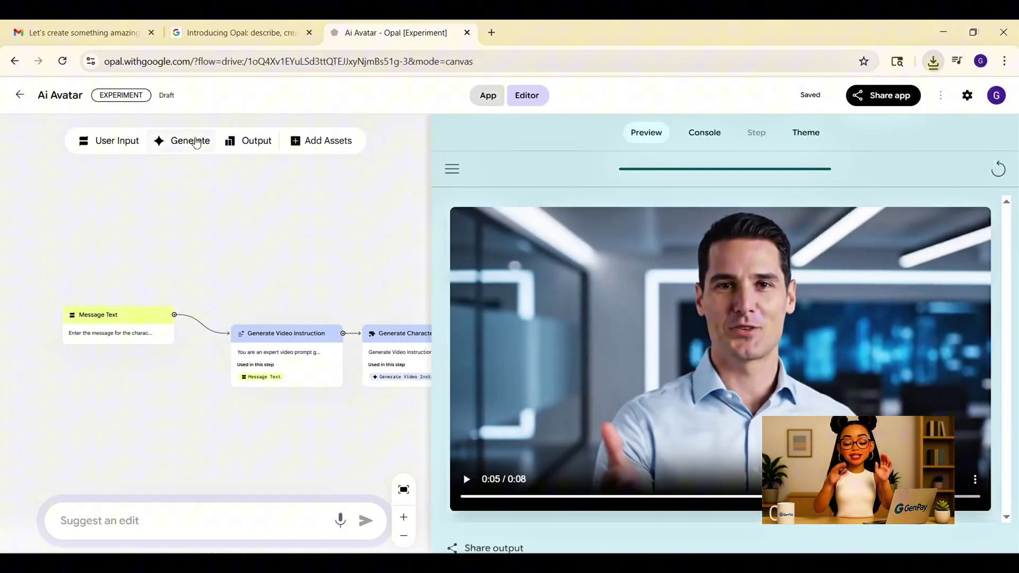
pyautogui.click(196, 141)
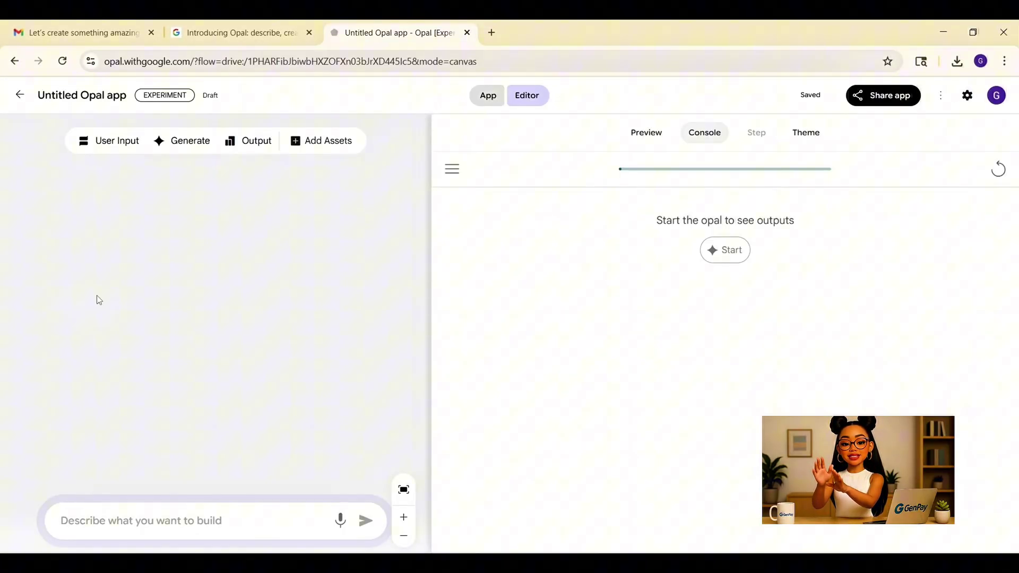
# Paste the movie-trailer app description into the 'Describe what you want to build' box
pyautogui.click(130, 517)
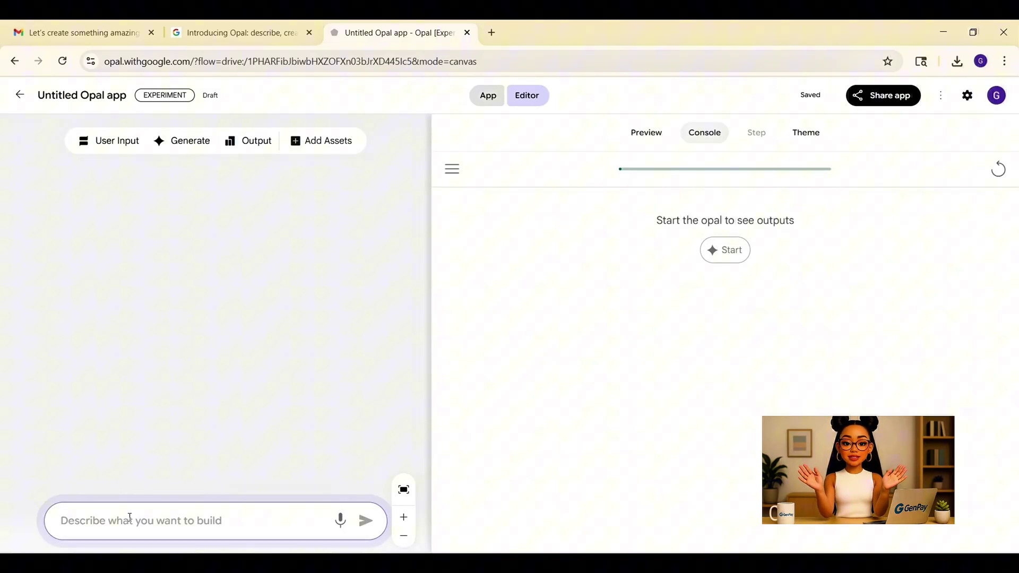
pyautogui.hotkey('ctrl', 'v')
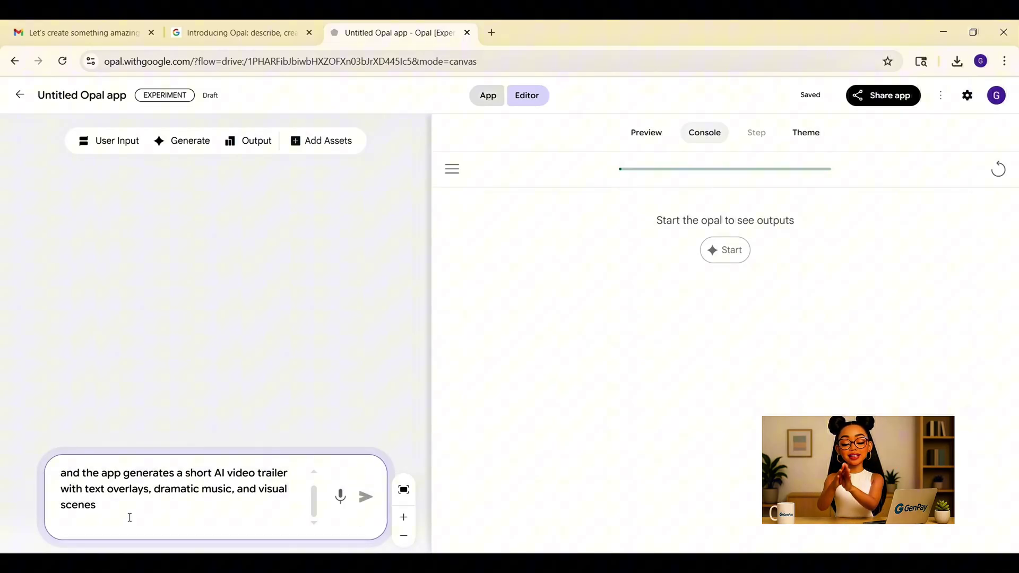
pyautogui.press('BackSpace')
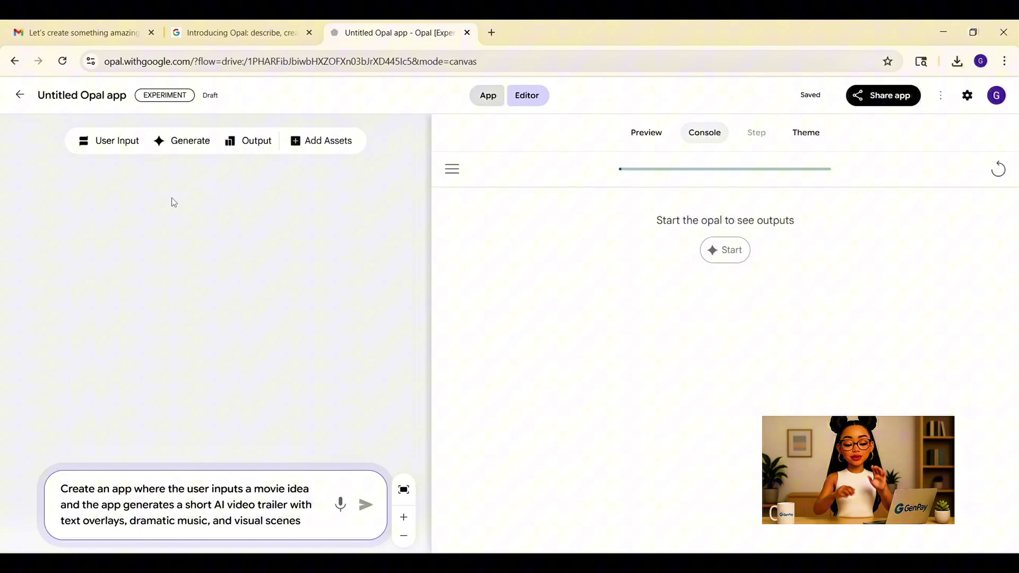
# Rename the app to 'Ai Video' and submit the description to build it
pyautogui.click(105, 97)
pyautogui.write('Ai')
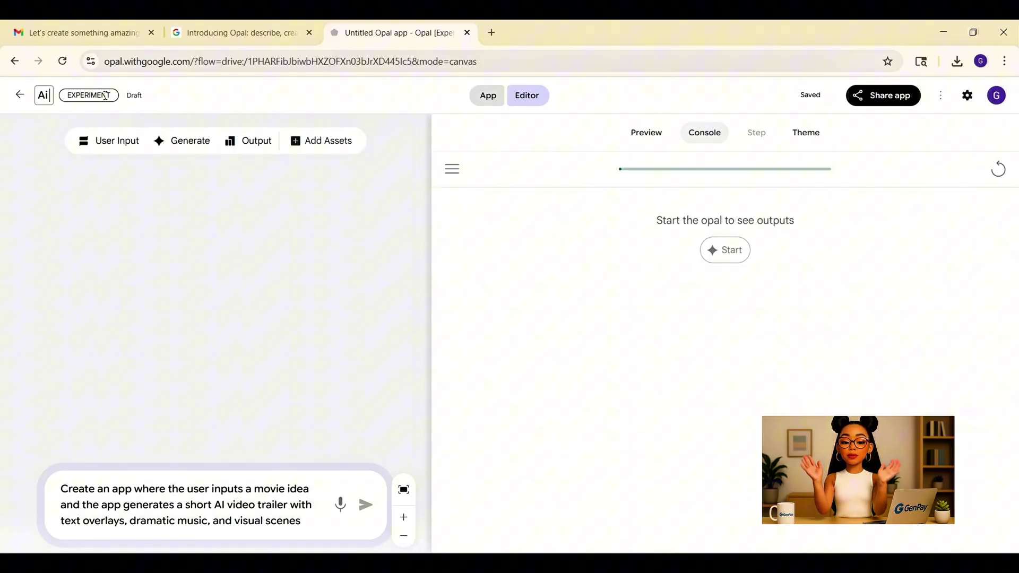
pyautogui.write(' V')
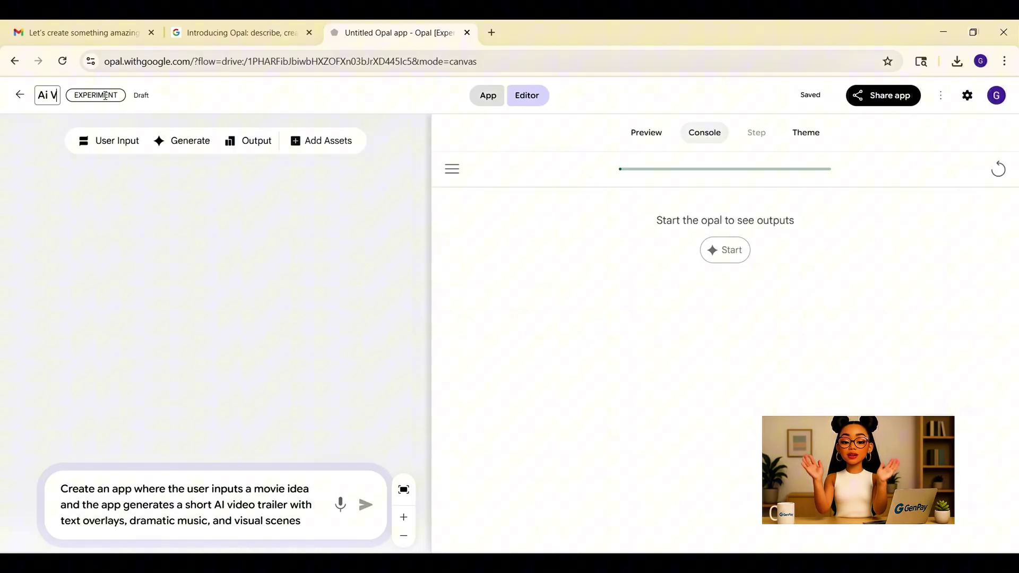
pyautogui.write('ide')
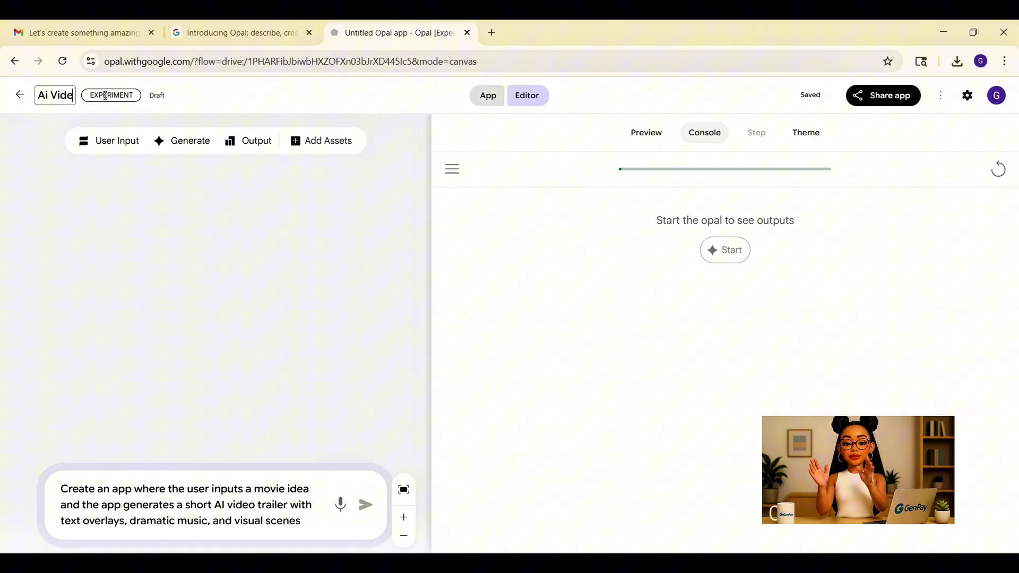
pyautogui.write('o')
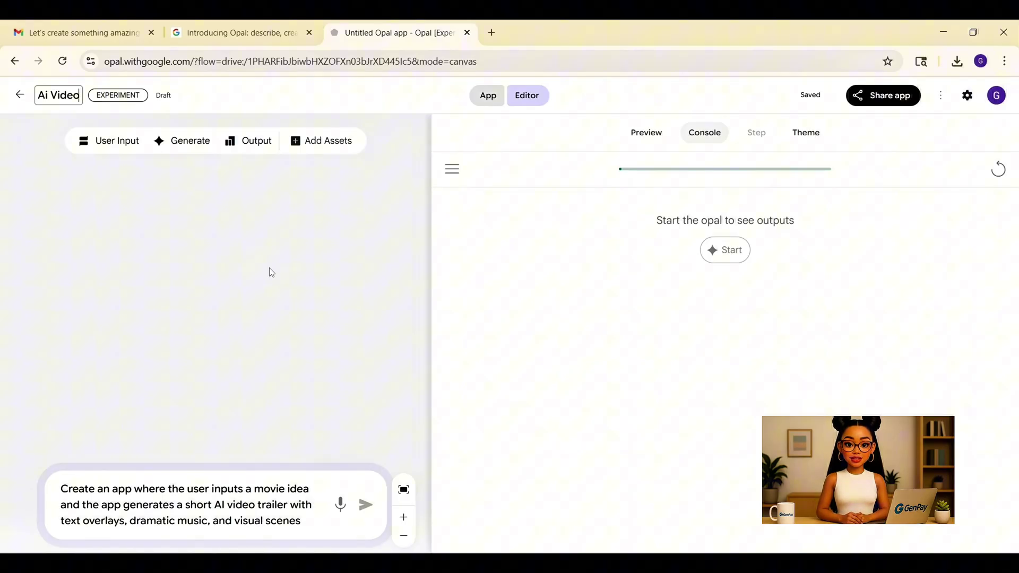
pyautogui.click(370, 507)
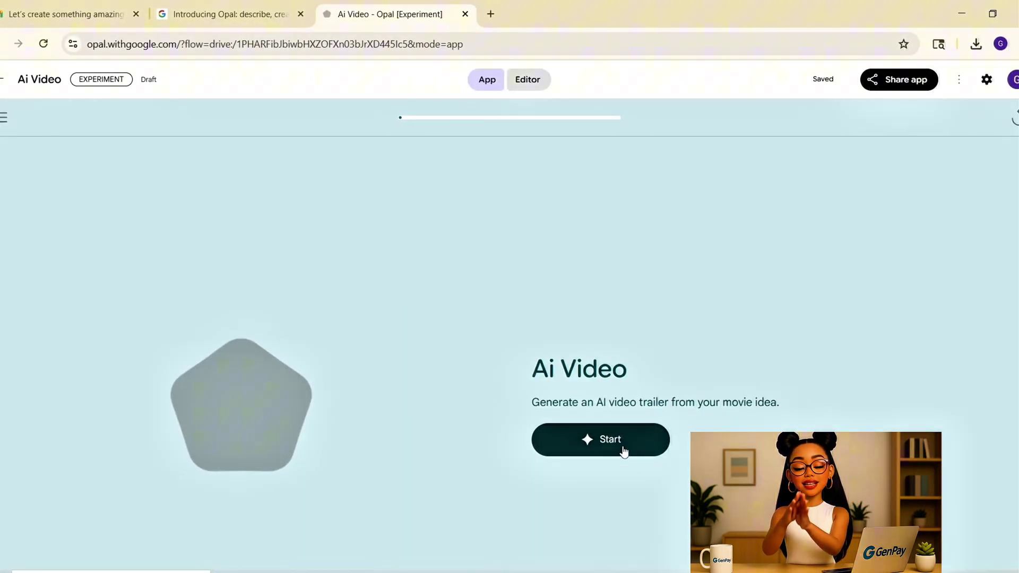
# Run Ai Video with the pasted lone-astronaut movie concept to generate its trailer
pyautogui.click(624, 450)
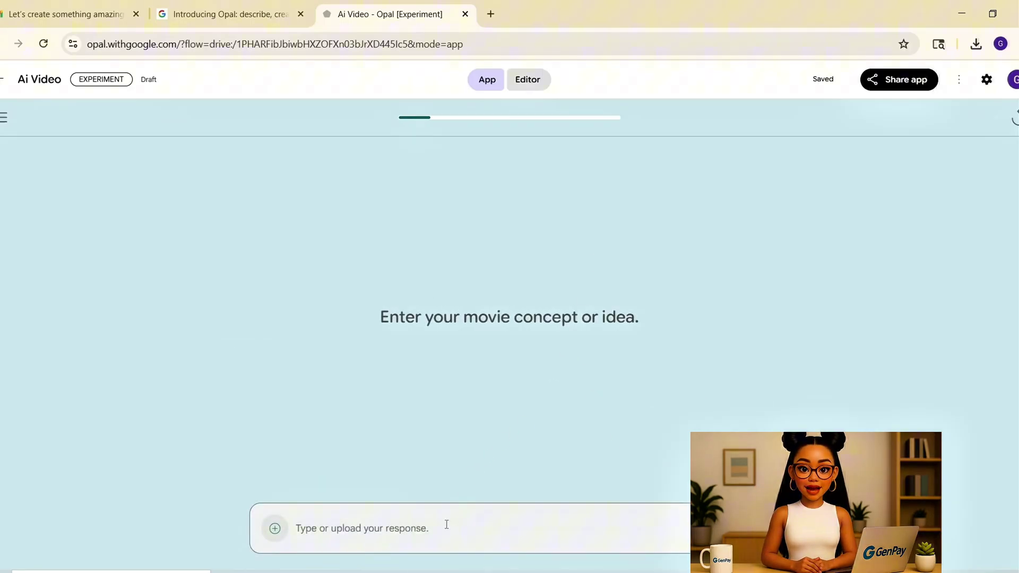
pyautogui.hotkey('ctrl', 'v')
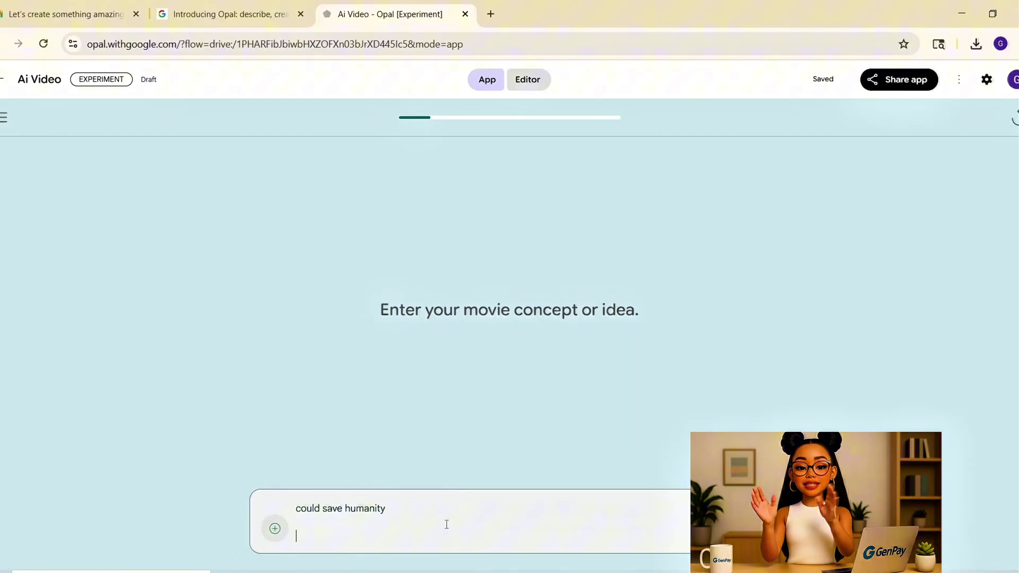
pyautogui.press('BackSpace')
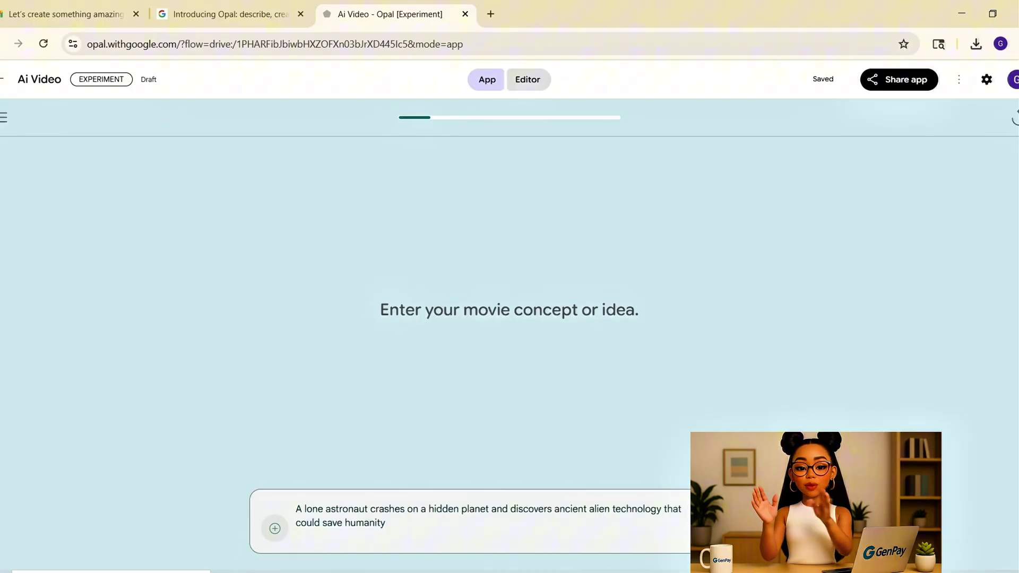
pyautogui.press('Return')
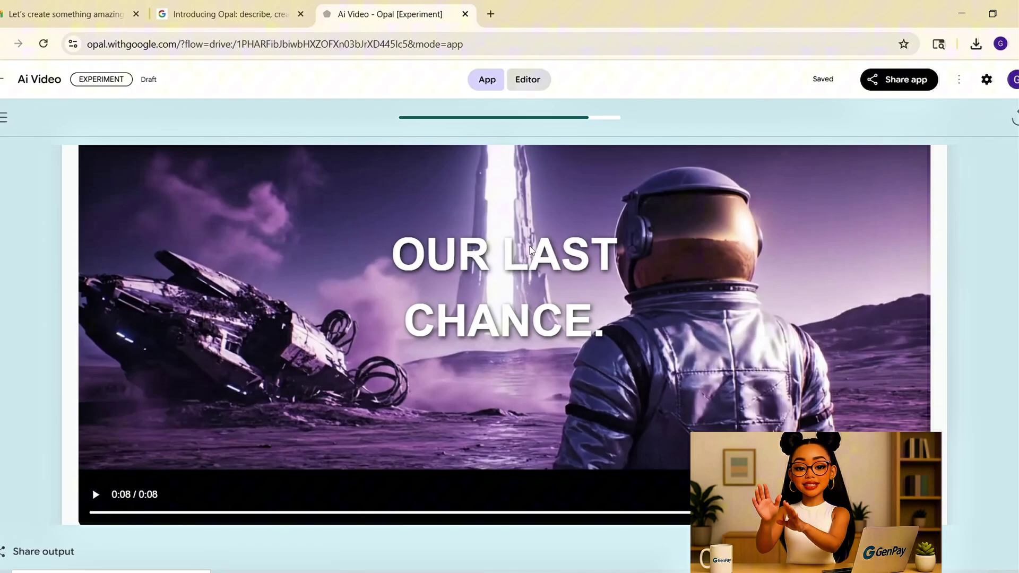
pyautogui.click(96, 495)
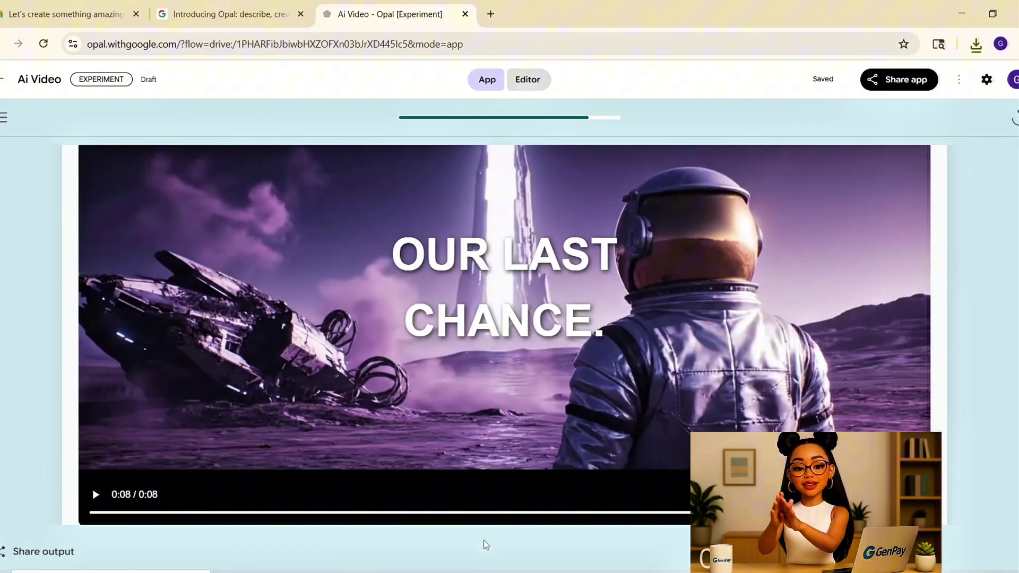
pyautogui.scroll(-4, 721, 318)
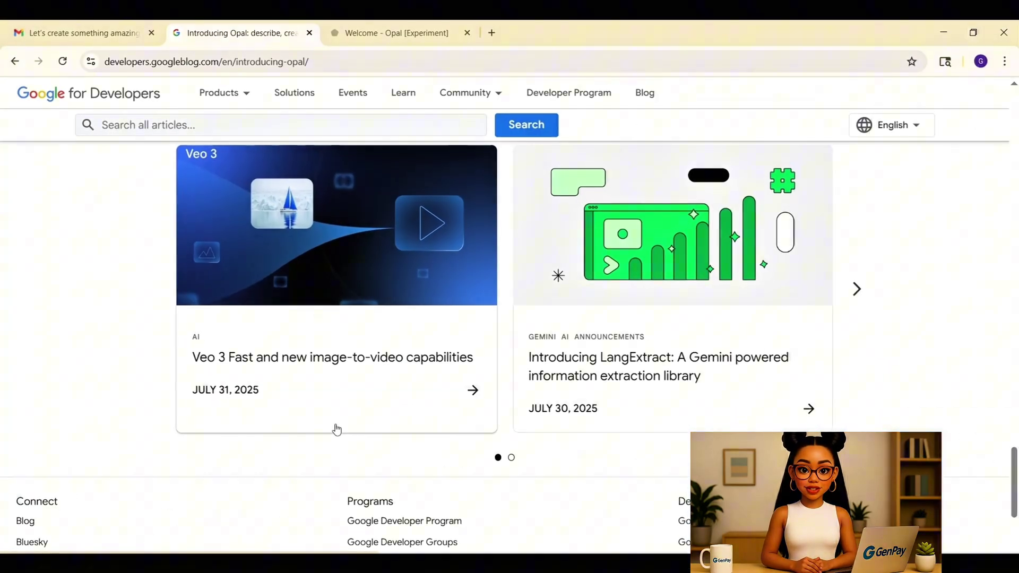
# Scroll up the Introducing Opal article to its embedded Introducing Opal video
pyautogui.scroll(5, 337, 429)
pyautogui.scroll(10, 335, 423)
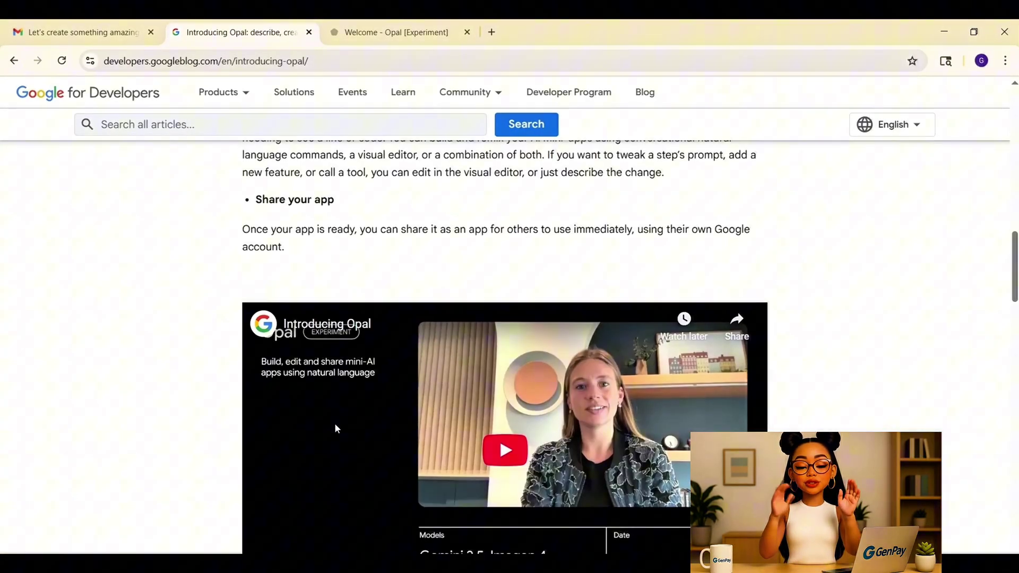